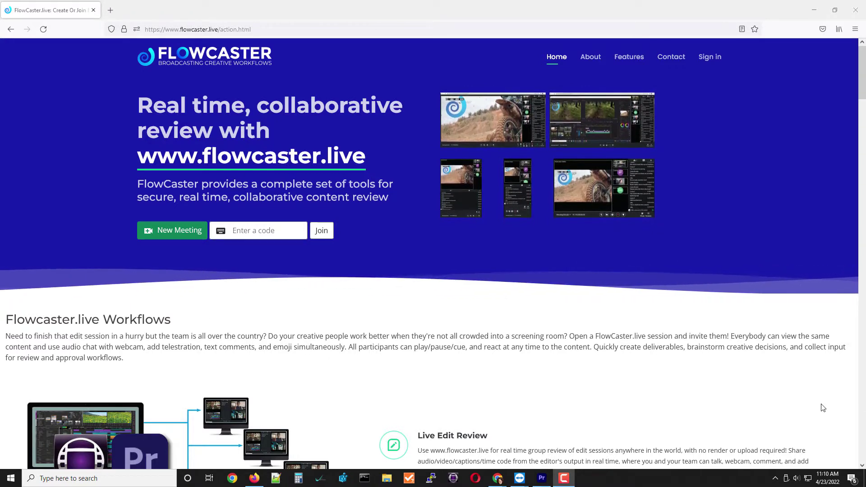
Step: Join the FlowCasterDemo meeting with the webcam on, then switch to the Premiere Pro project
left_click(255, 229)
type("F")
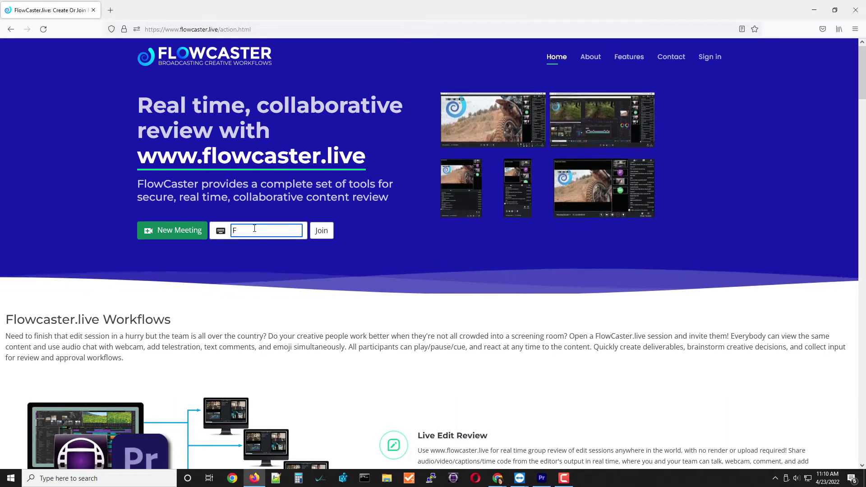
type("lowCaster")
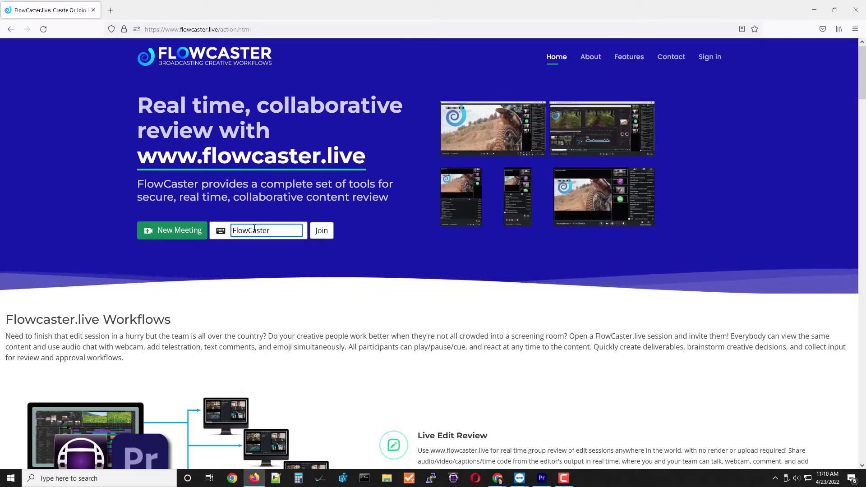
type("Demo")
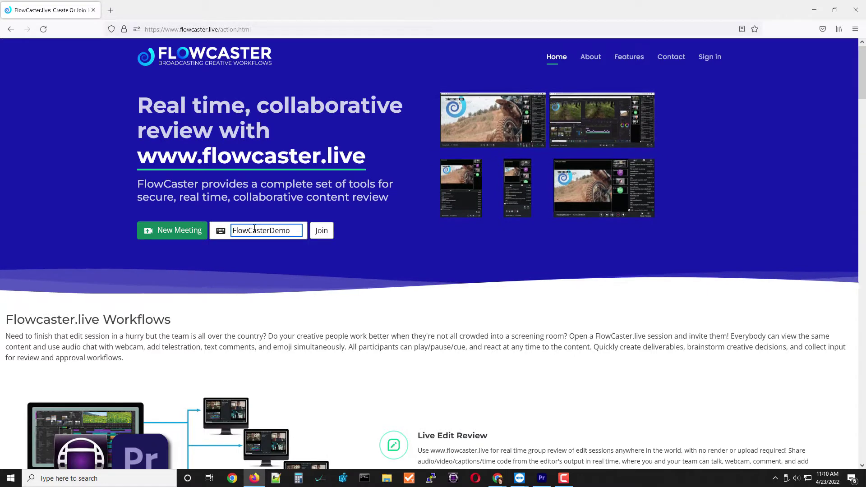
key("Return")
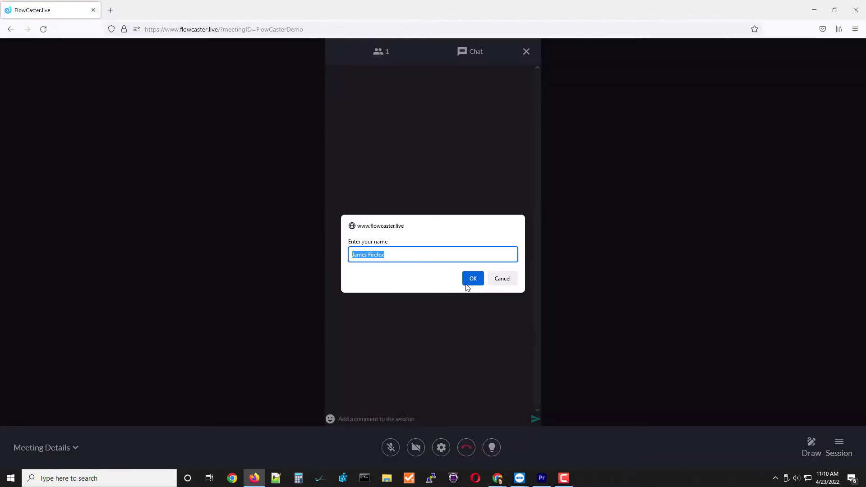
left_click(468, 282)
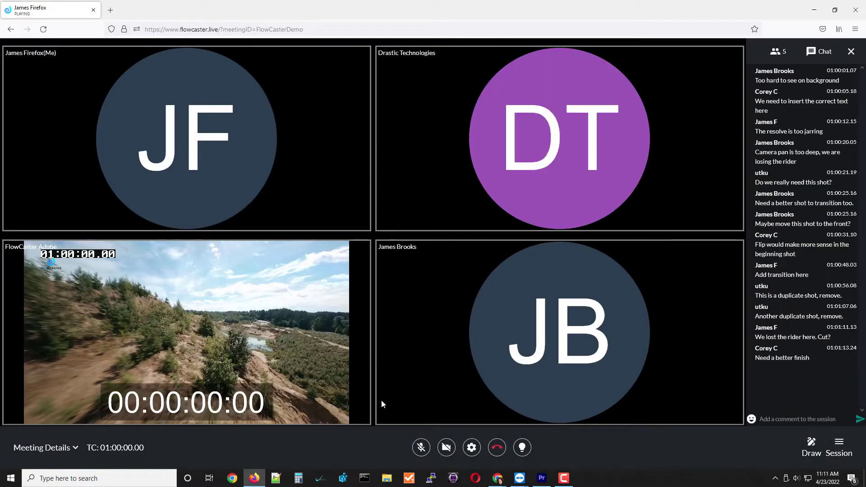
left_click(446, 448)
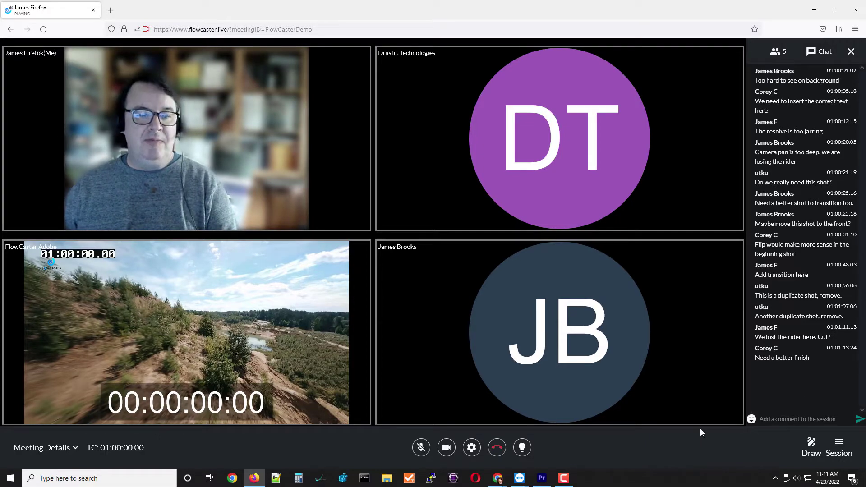
left_click(542, 478)
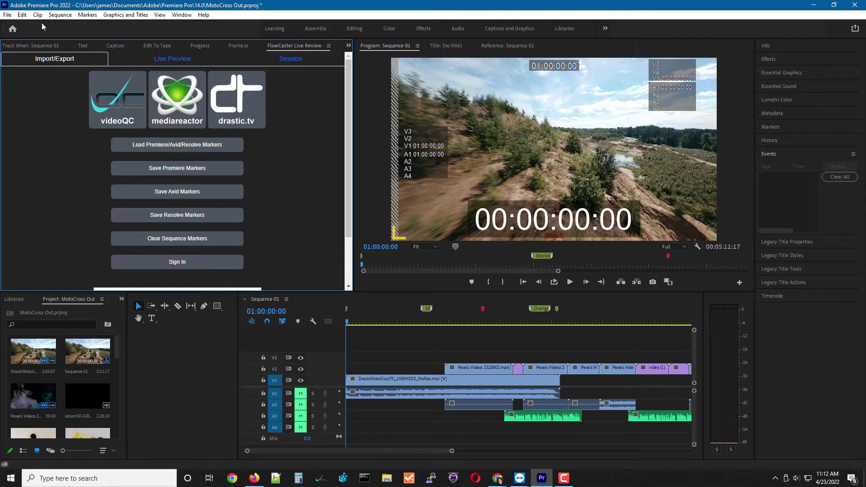
Step: Open Premiere's Playback preferences and select FlowCaster Transmitter as the video device
left_click(18, 16)
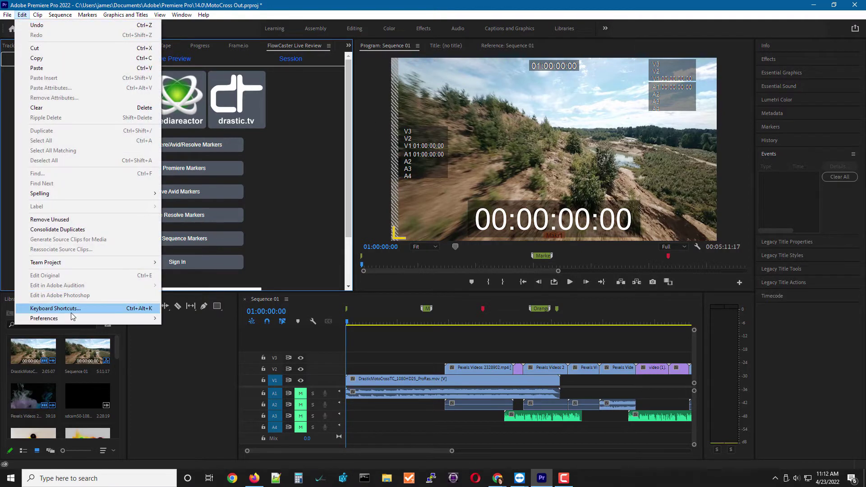
mouse_move(74, 319)
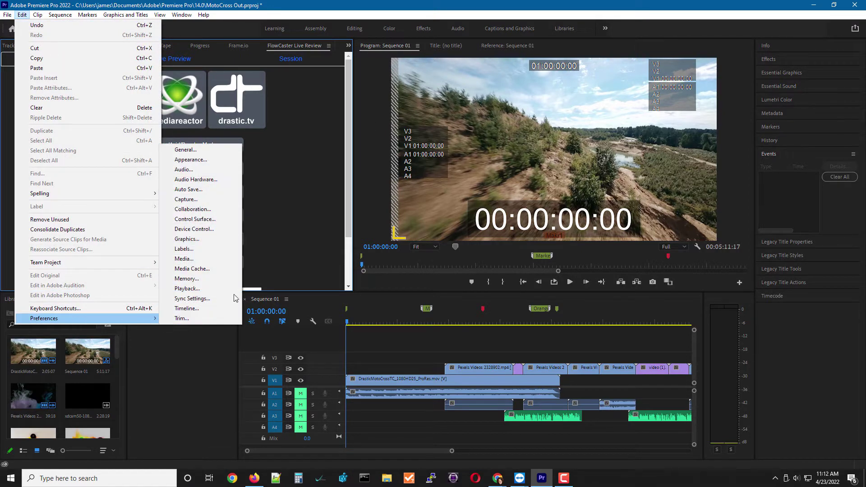
left_click(187, 288)
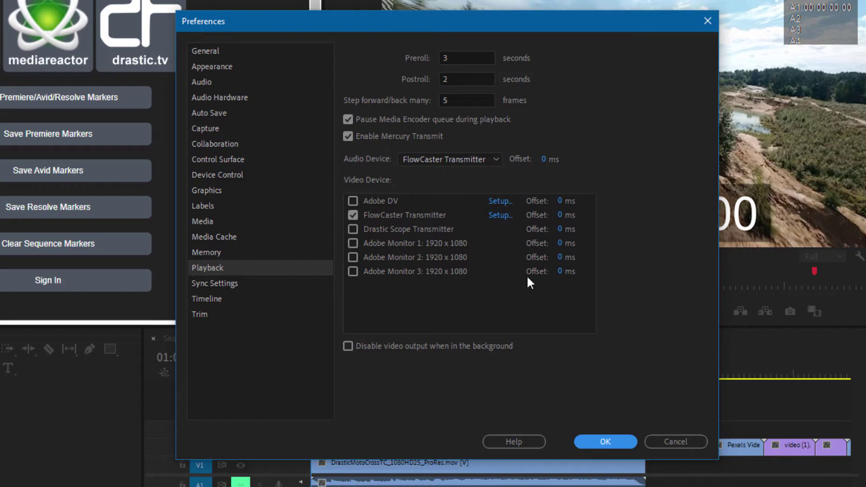
left_click(498, 220)
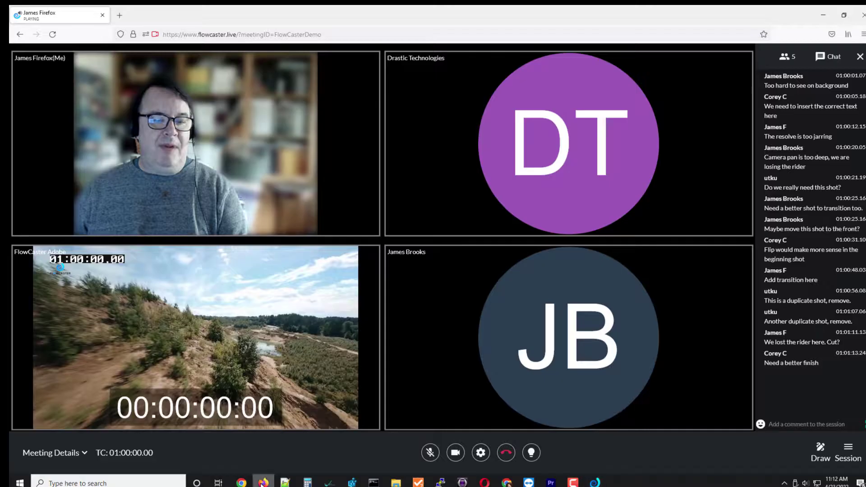
Step: Copy the meeting URL and paste it into the FlowCaster Transmitter's URL field
left_click(255, 30)
key("ctrl+c")
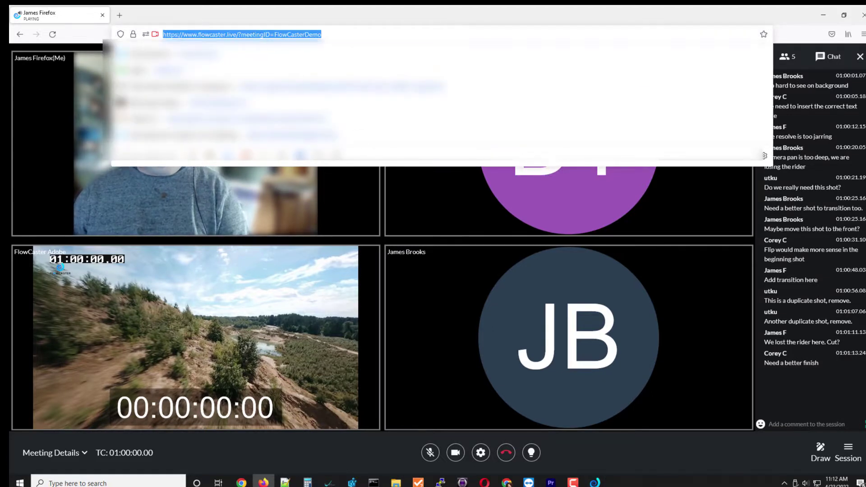
left_click(573, 483)
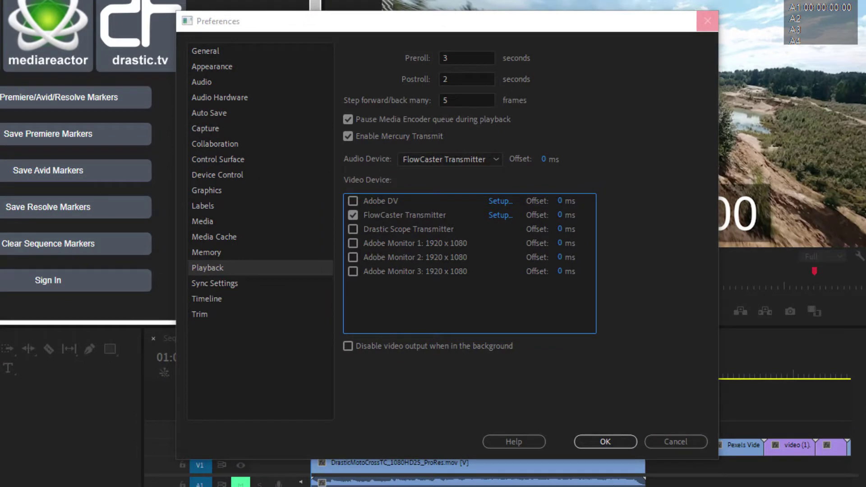
left_click(500, 215)
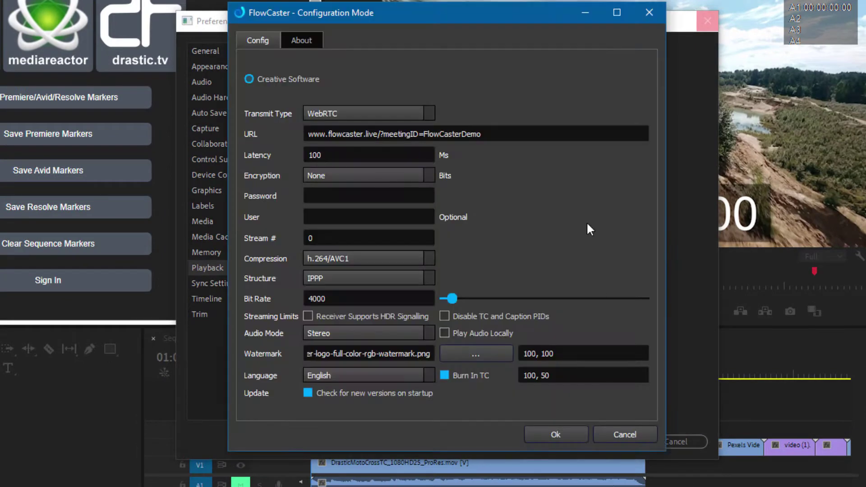
key("ctrl+a")
key("ctrl+v")
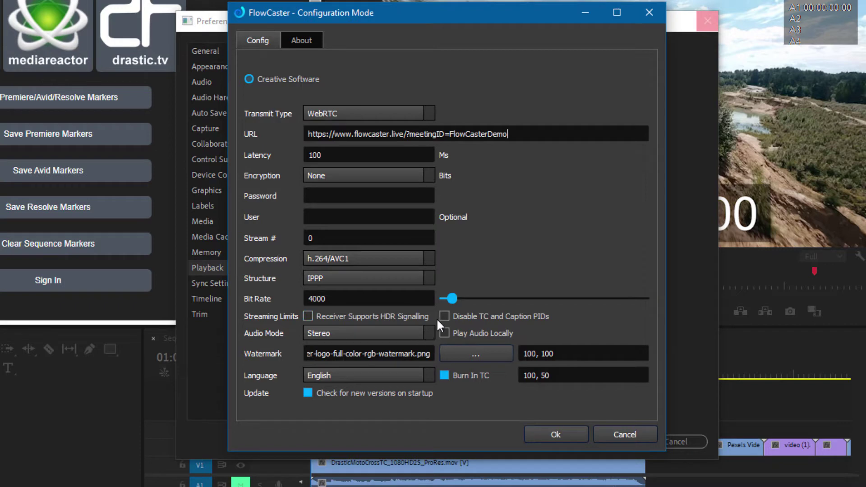
Step: Keep WebRTC transmit type and Stereo audio mode, then save the transmitter settings
left_click(430, 114)
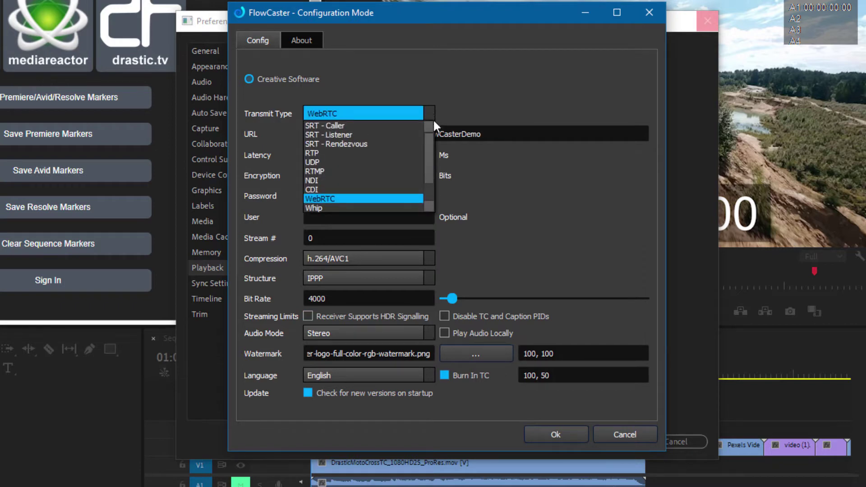
mouse_move(432, 134)
left_mouse_down()
mouse_move(433, 168)
mouse_move(429, 139)
left_mouse_up()
left_click(458, 105)
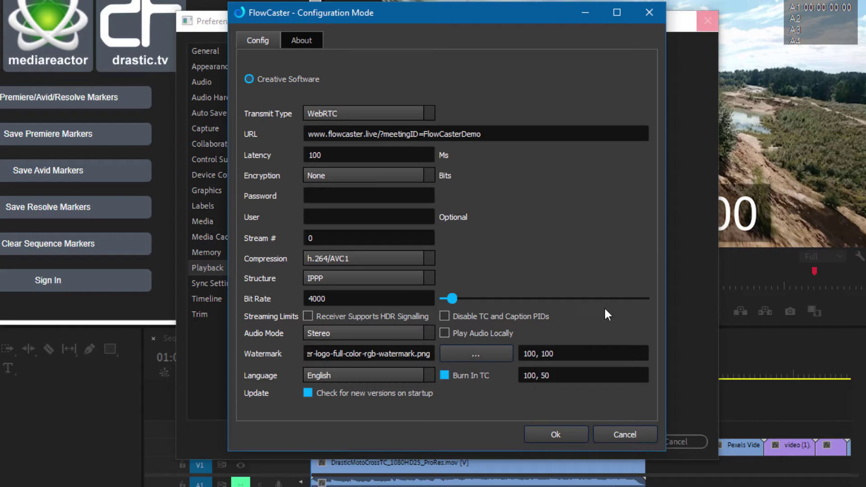
left_click(346, 334)
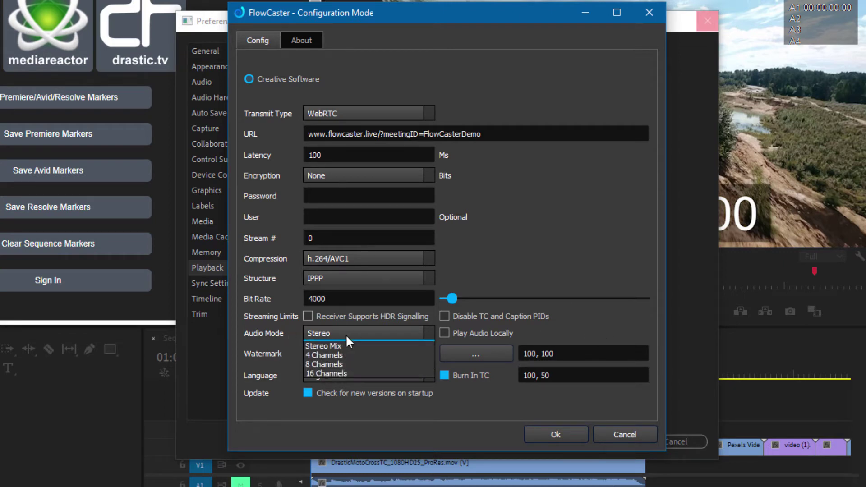
left_click(346, 337)
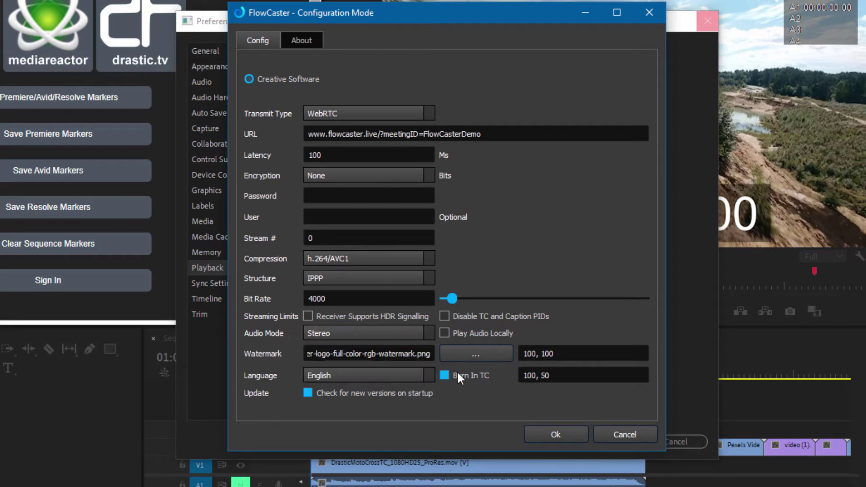
left_click_drag(334, 354, 387, 353)
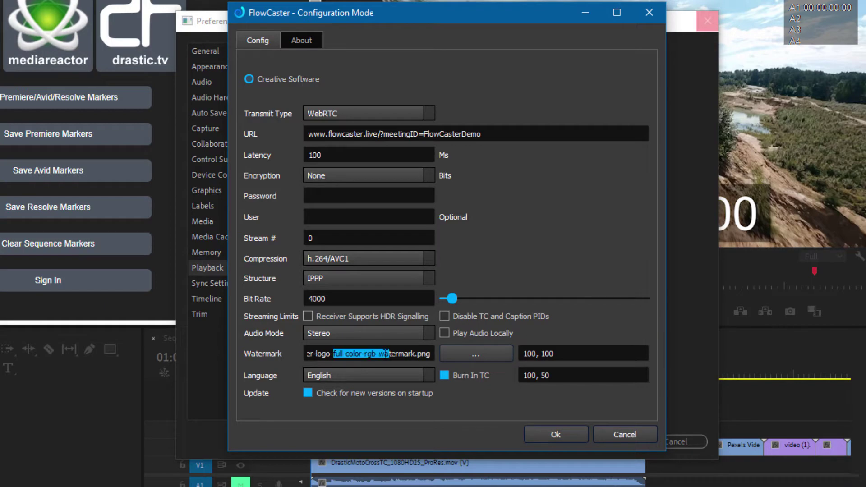
left_click(555, 435)
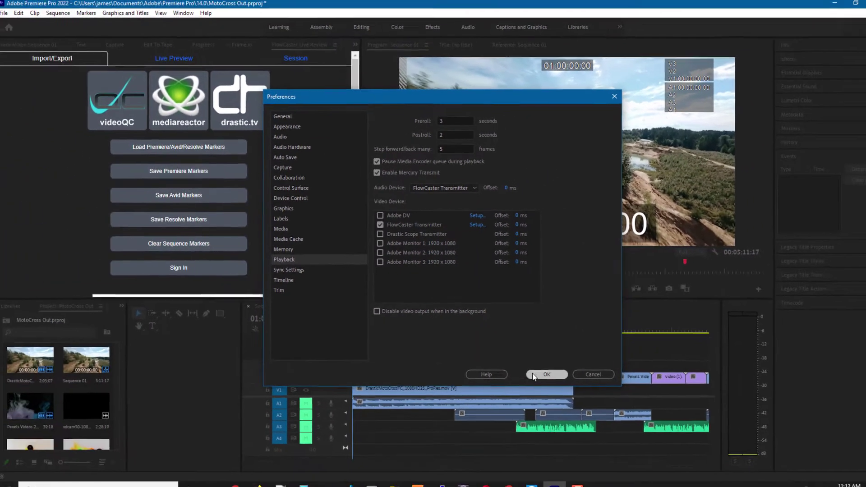
Step: Close preferences, play the sequence, and switch to the FlowCaster meeting to watch it stream
left_click(576, 426)
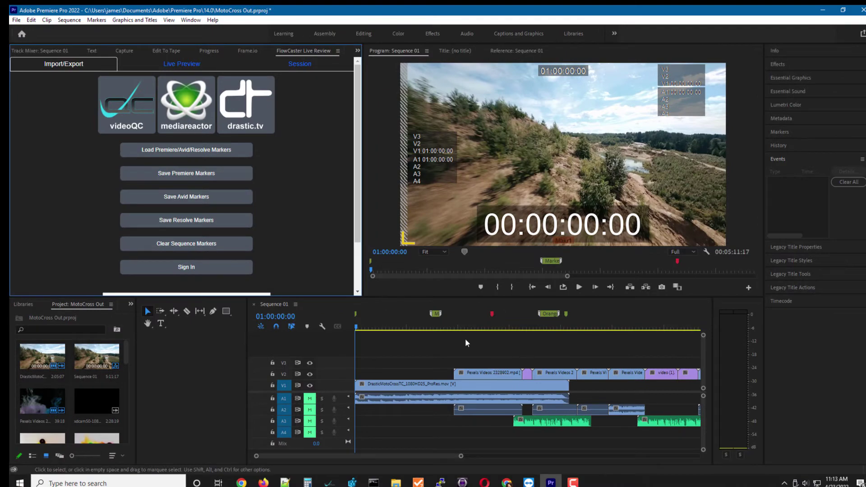
left_click(580, 287)
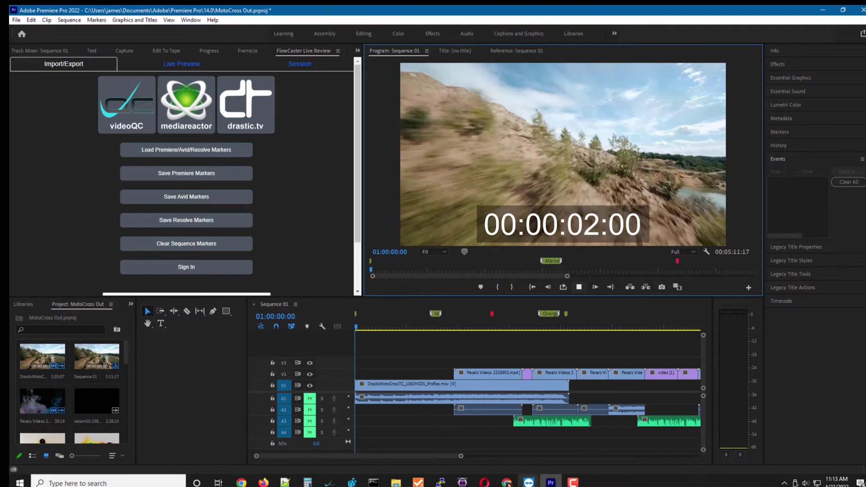
key("alt+Tab")
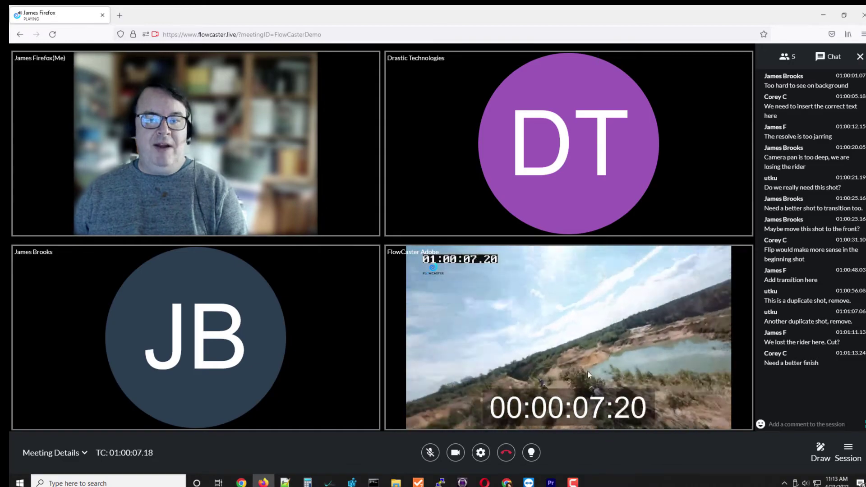
Step: Enlarge the Premiere stream tile and post the comment 'Comment' to the session
left_click(567, 338)
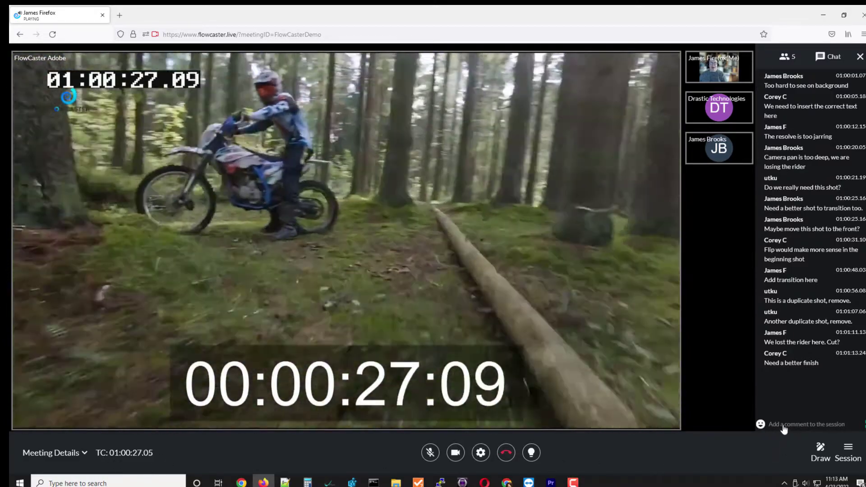
left_click(783, 424)
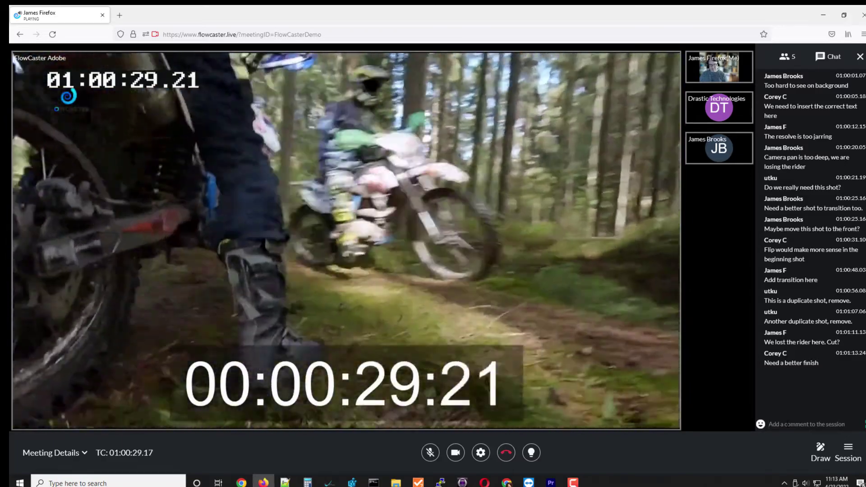
type("Comment")
key("Return")
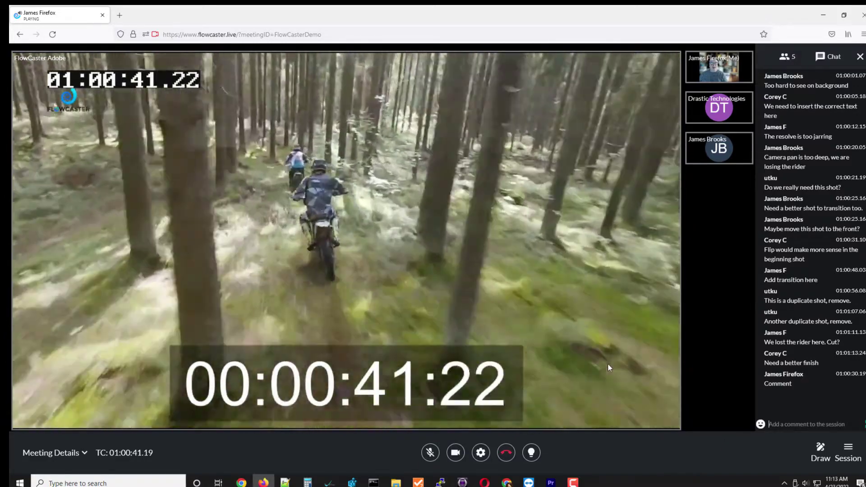
Step: Pause the Premiere sequence at 01:00:39:01 and return to the meeting
left_click(551, 483)
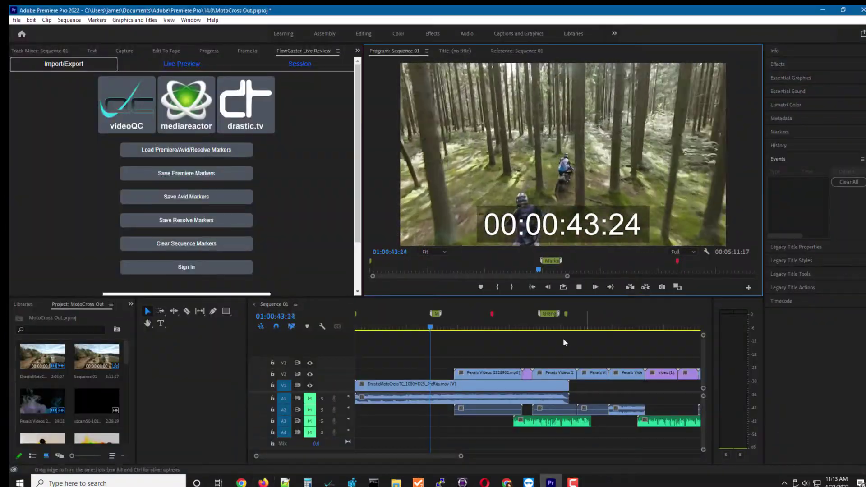
left_click(523, 270)
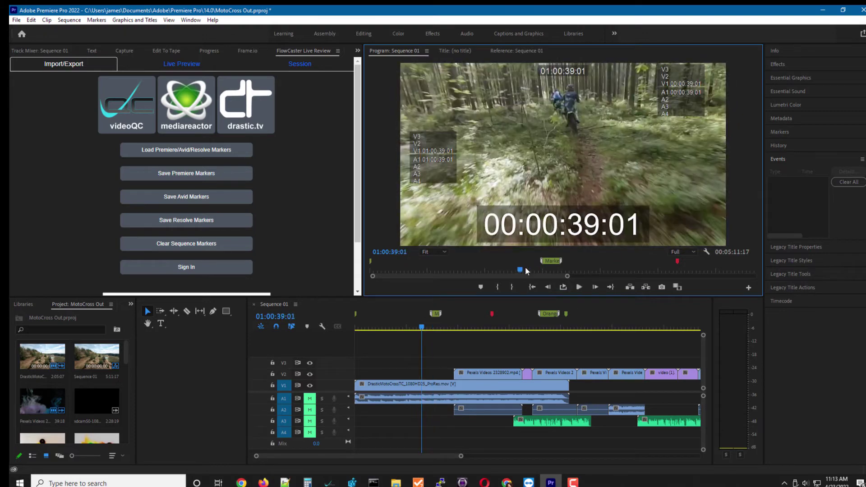
left_click(263, 483)
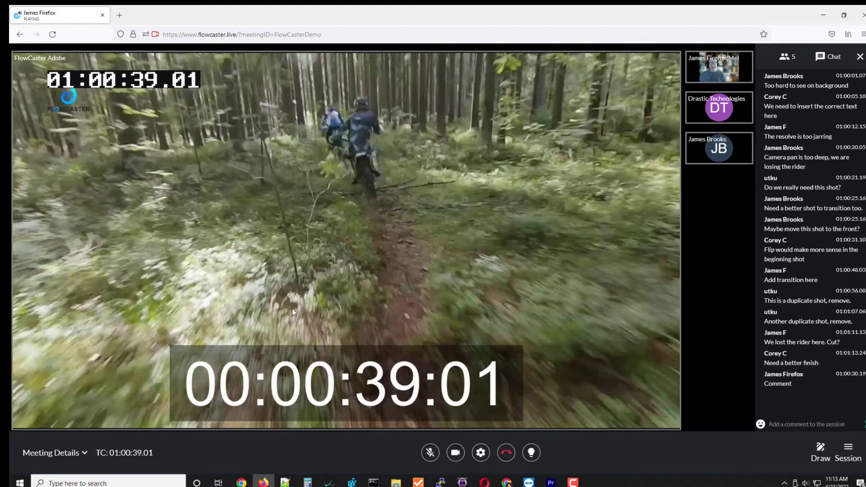
Step: Turn on drawing in red and circle the trail in front of the riders freehand
left_click(821, 451)
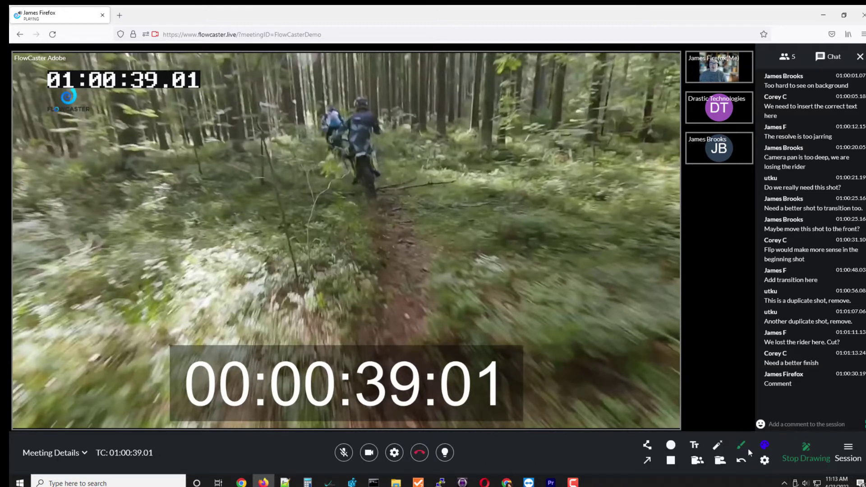
left_click(766, 447)
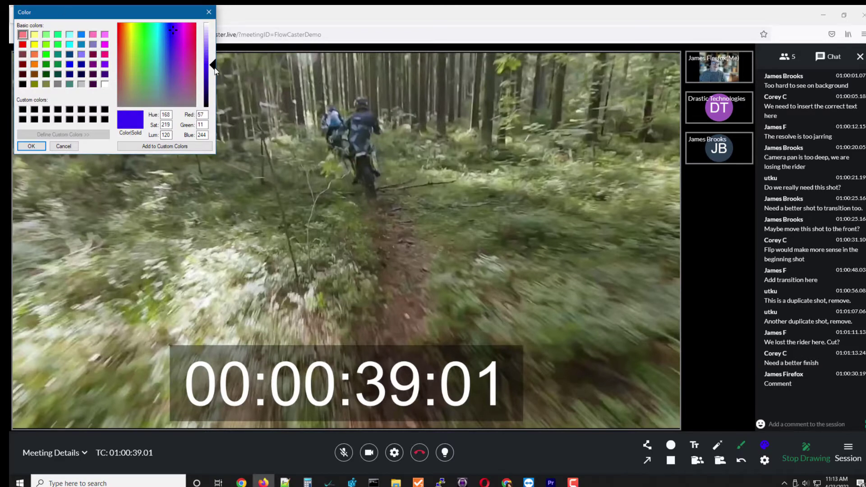
left_click(194, 43)
key("Return")
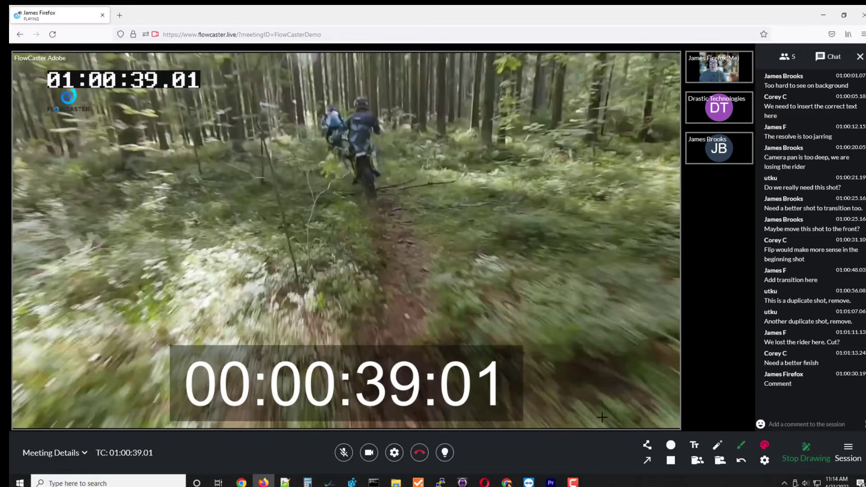
left_click(740, 446)
mouse_move(377, 257)
left_mouse_down()
mouse_move(495, 363)
mouse_move(424, 268)
mouse_move(470, 298)
left_mouse_up()
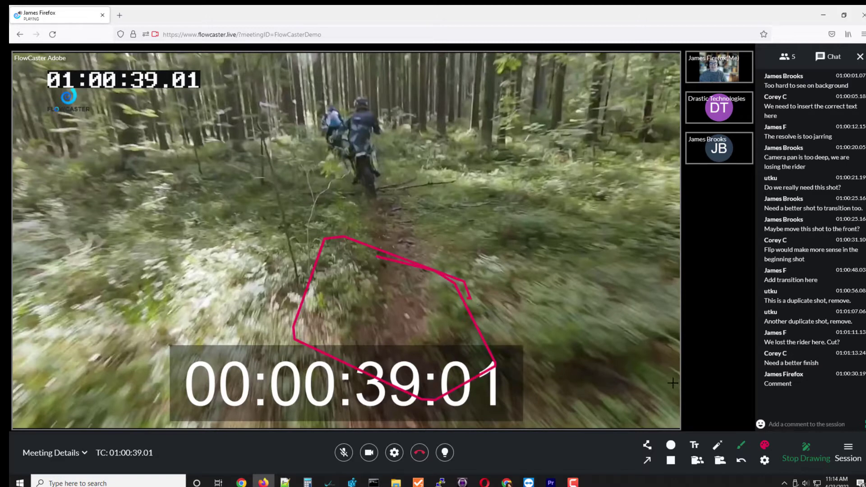
Step: Draw a cross of two lines, an arrow to the riders, and a box around them
left_click(647, 445)
left_click_drag(576, 211, 545, 303)
left_click_drag(592, 315, 507, 267)
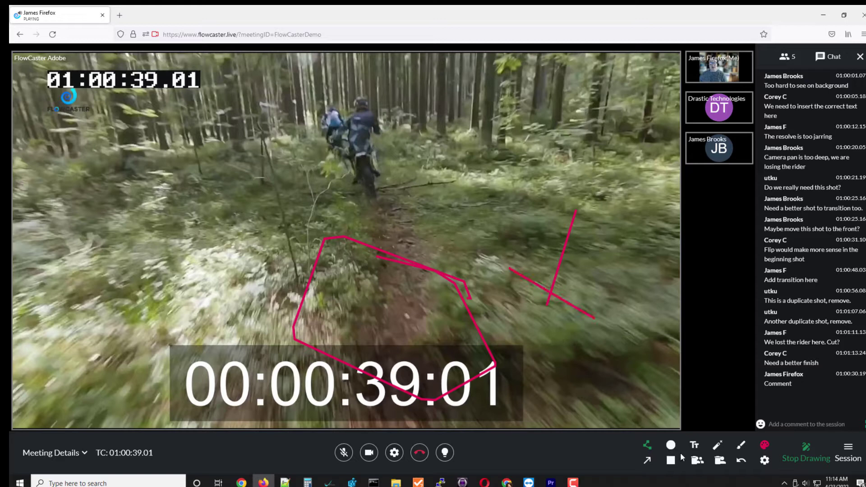
left_click(647, 460)
left_click_drag(512, 103, 392, 128)
left_click(671, 460)
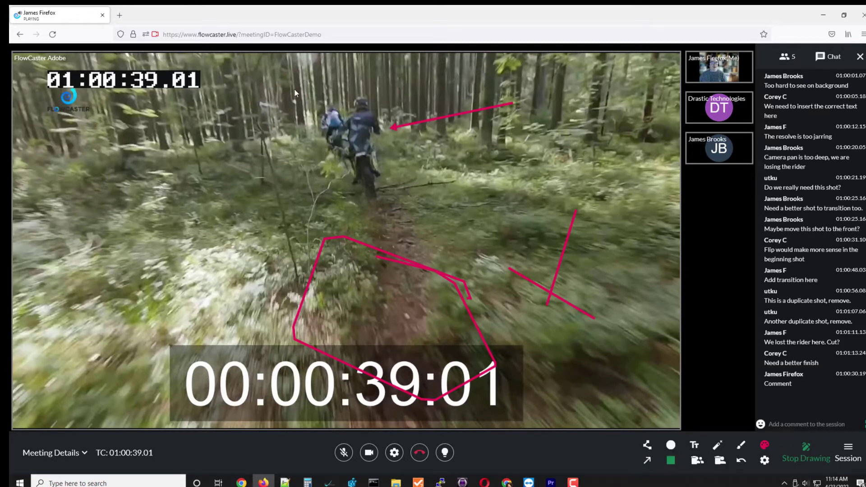
left_click_drag(286, 84, 408, 204)
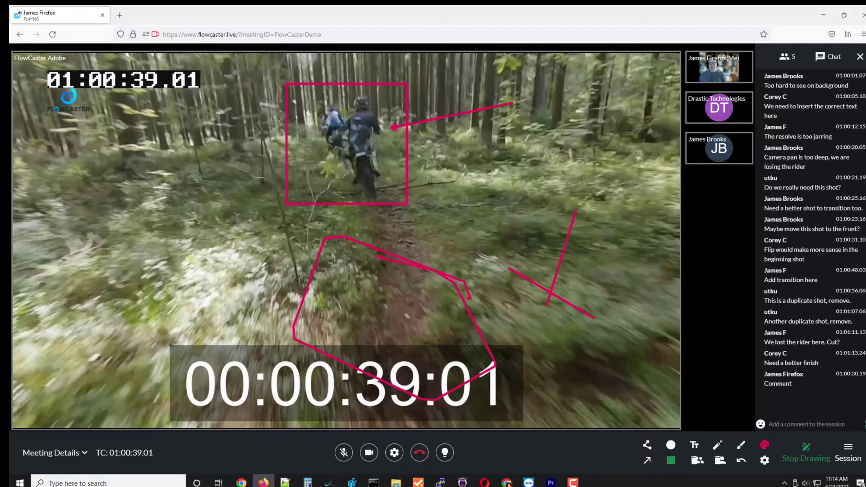
Step: Make the brush thinner and add the text annotation 'Test' beside the riders
left_click(694, 445)
left_click(765, 461)
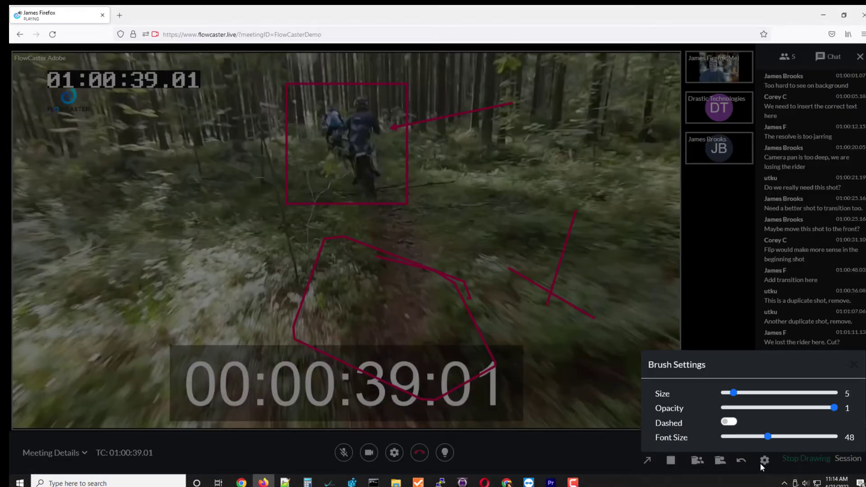
left_click_drag(732, 394, 727, 393)
left_click(860, 372)
left_click(454, 160)
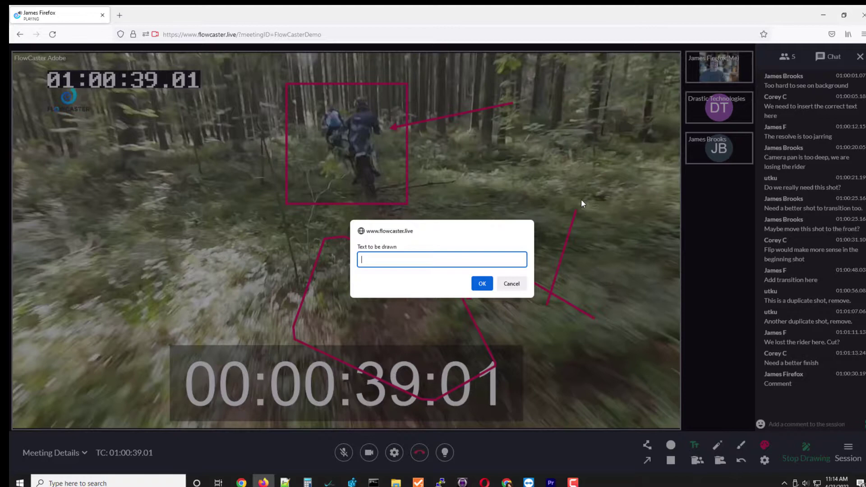
key("Return")
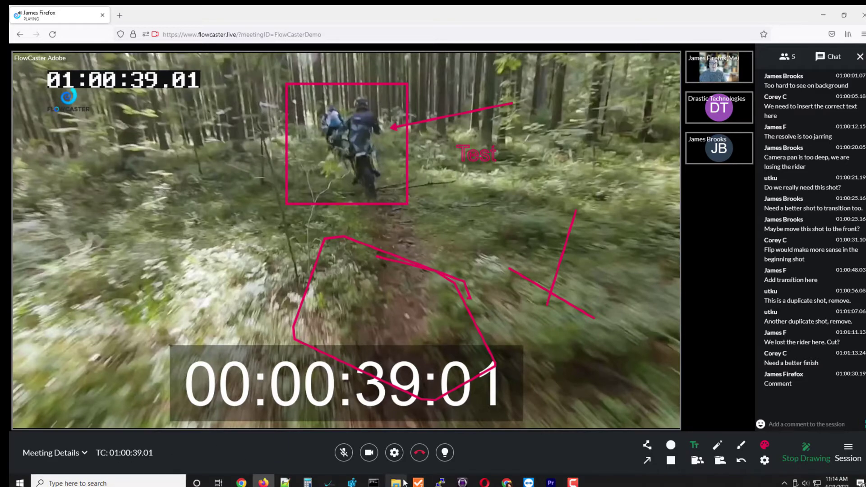
Step: Move Premiere's playhead to 01:00:36:03 then 01:00:28:22, checking the stream, and exit drawing mode
left_click(550, 483)
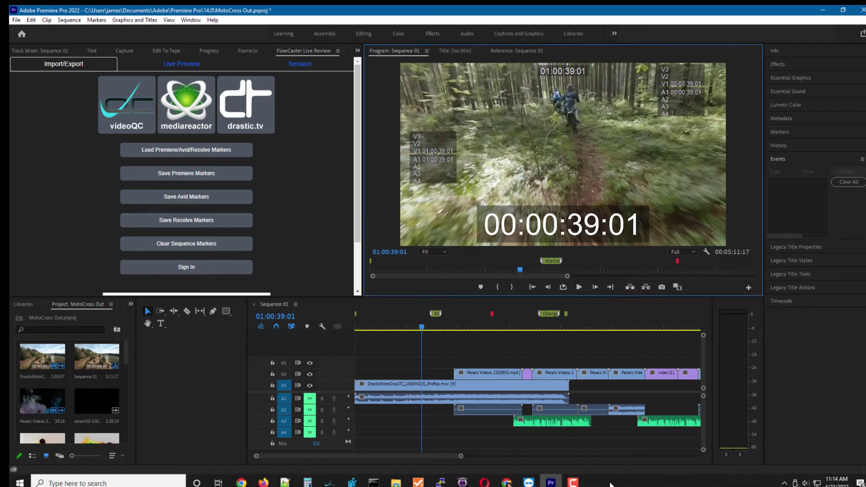
left_click(509, 271)
key("alt+Tab")
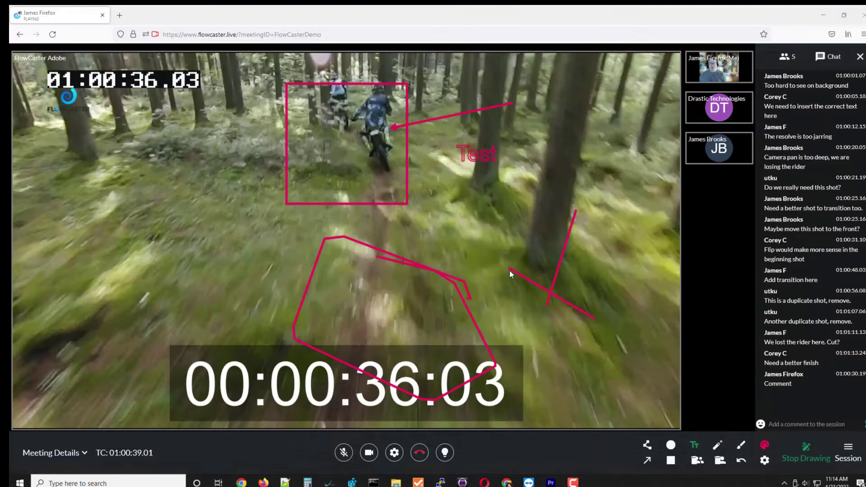
key("alt+Tab")
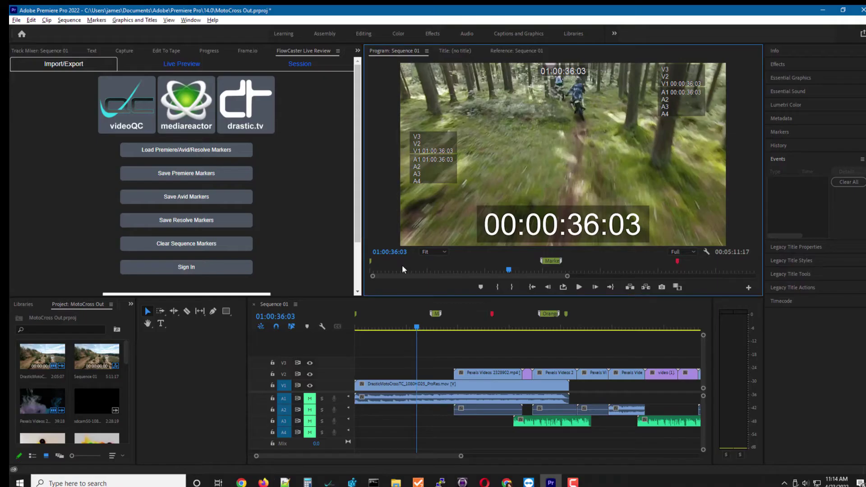
left_click(404, 326)
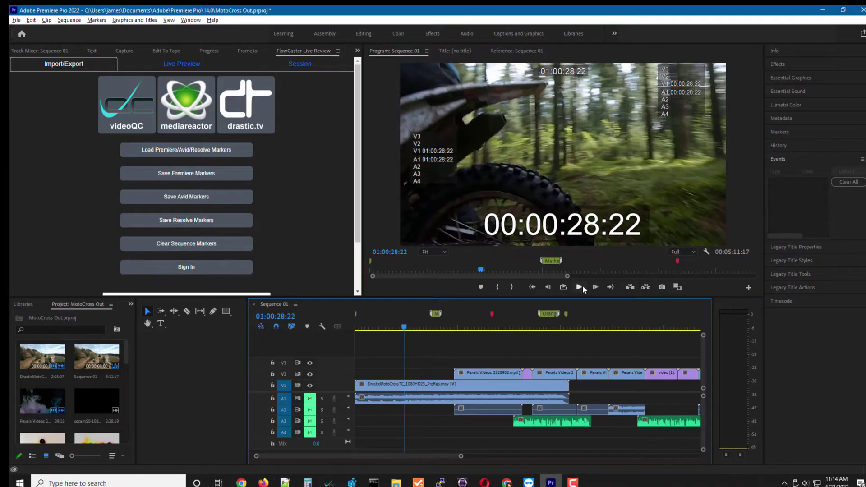
key("alt+Tab")
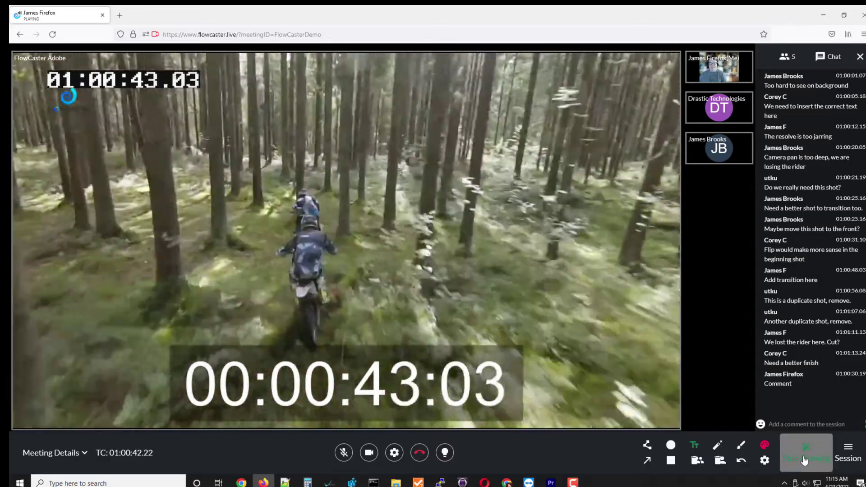
left_click(793, 463)
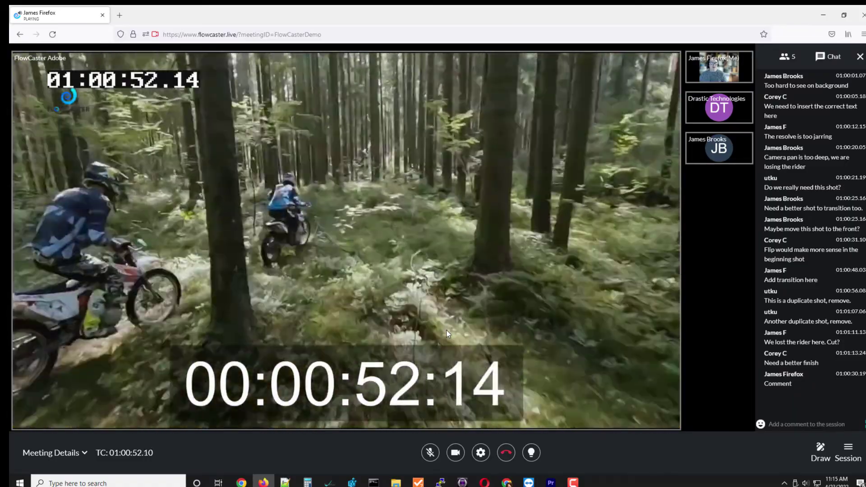
key("alt+Tab")
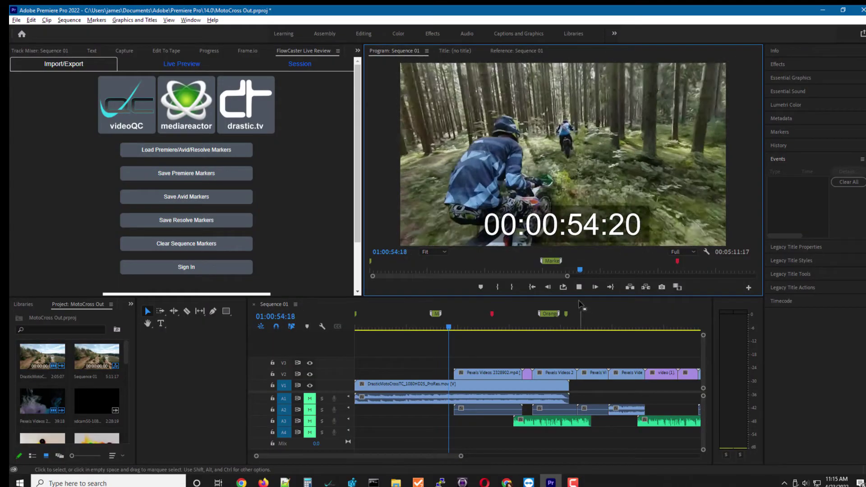
Step: Join FlowCasterDemo from the Live Review panel's Session tab and rewind the timeline to 01:00:21:14
left_click(548, 270)
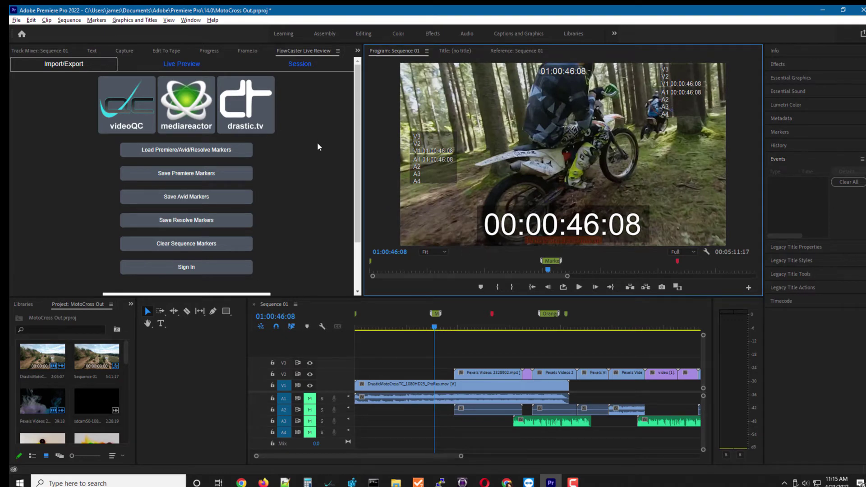
left_click(304, 67)
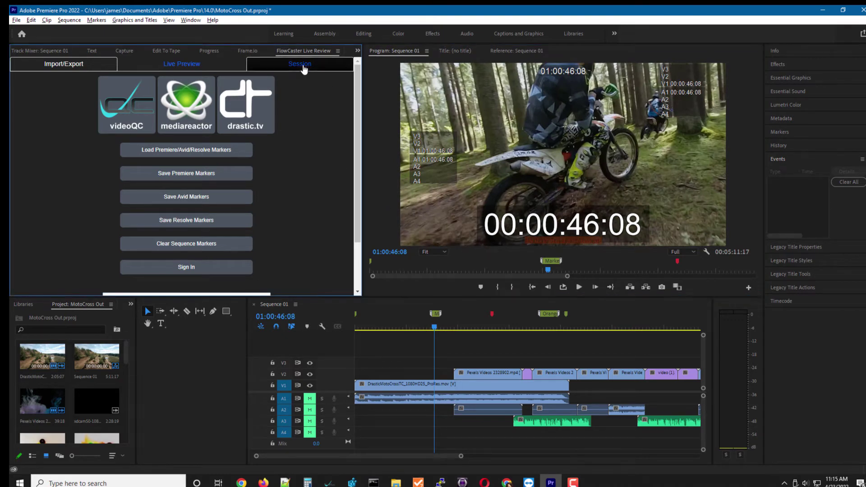
left_click(192, 95)
type("FlowCasterDemo")
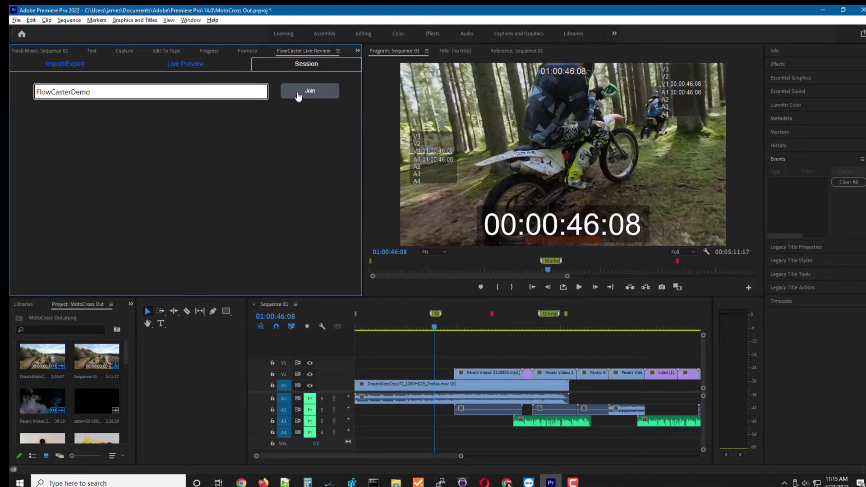
left_click(297, 96)
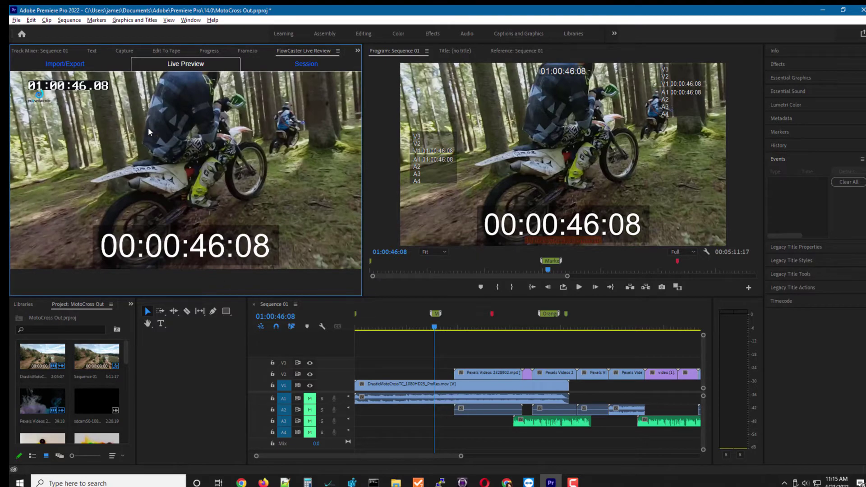
left_click(430, 331)
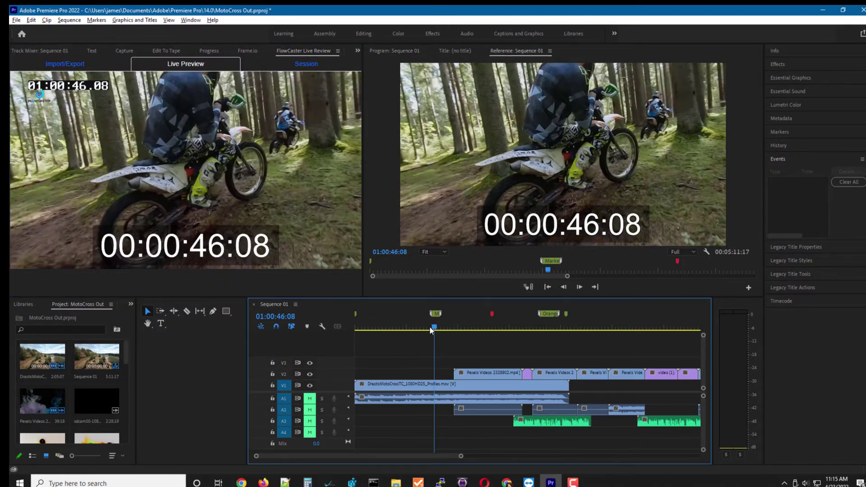
left_click_drag(430, 330, 391, 335)
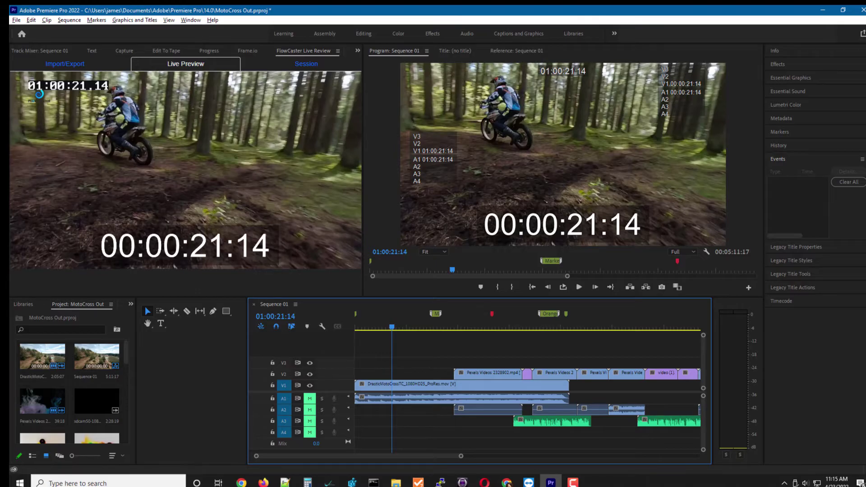
Step: Export the FlowCaster.live session as Drastic-Adobe, then cancel the save dialog
key("alt+Tab")
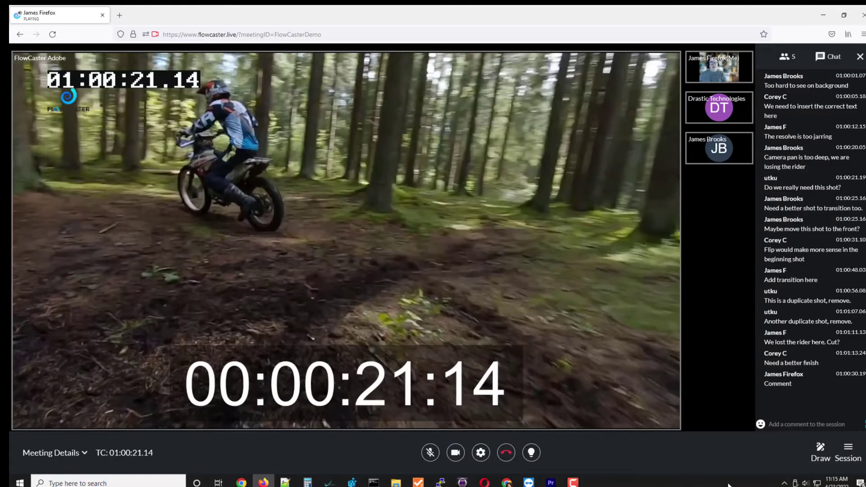
left_click(849, 454)
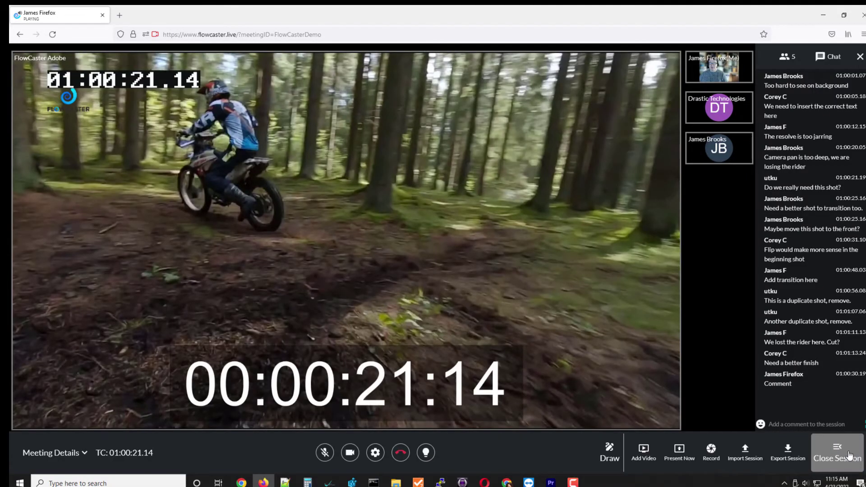
left_click(787, 458)
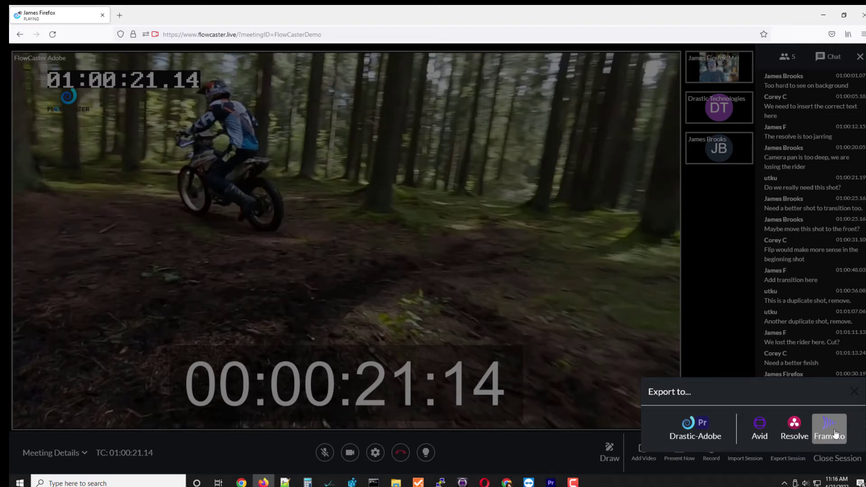
left_click(695, 427)
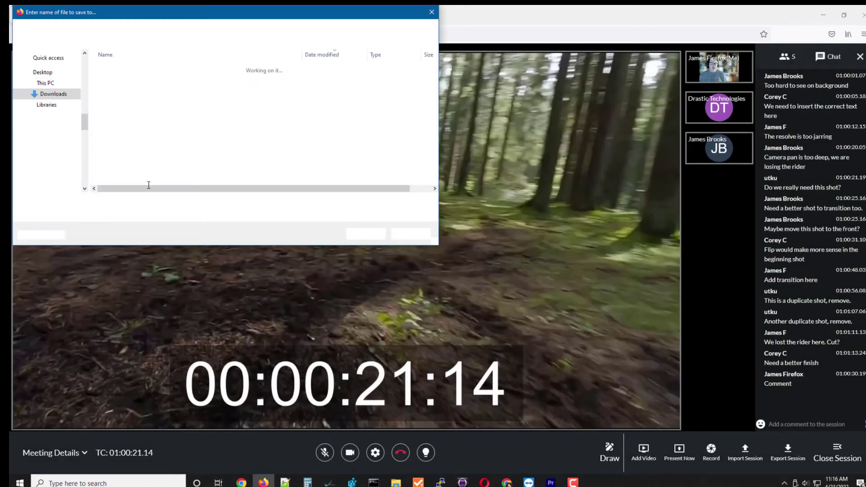
left_click(410, 235)
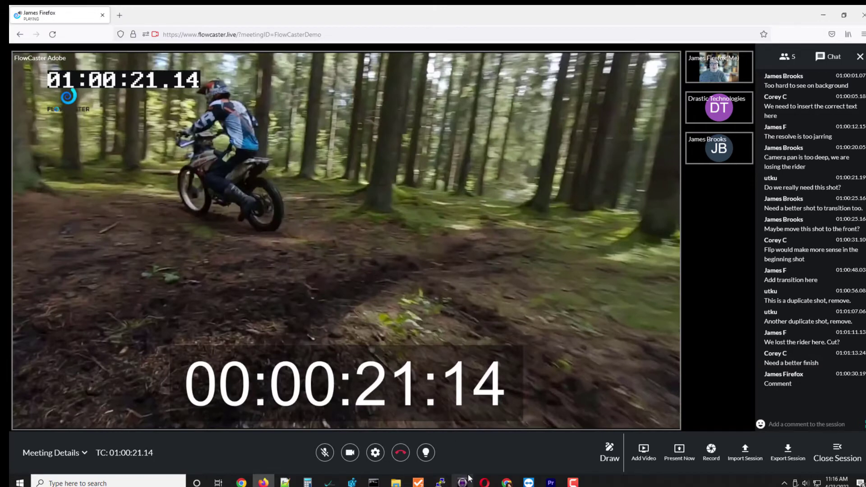
left_click(552, 482)
left_click(63, 64)
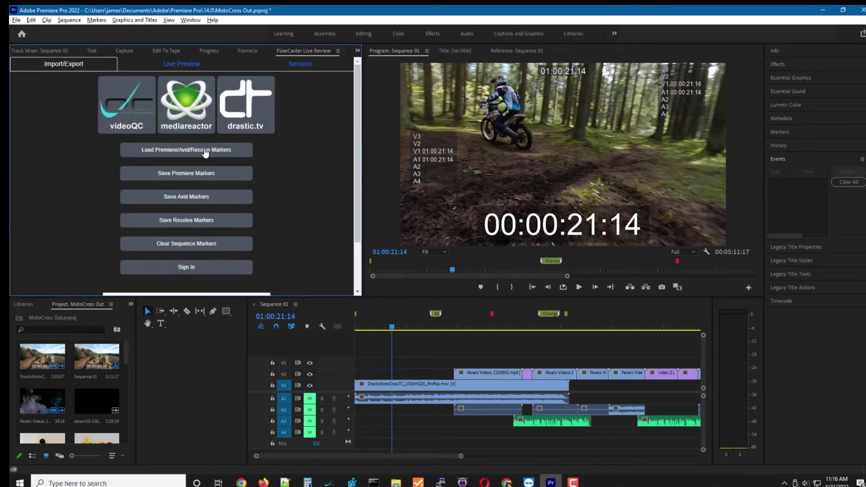
left_click(206, 151)
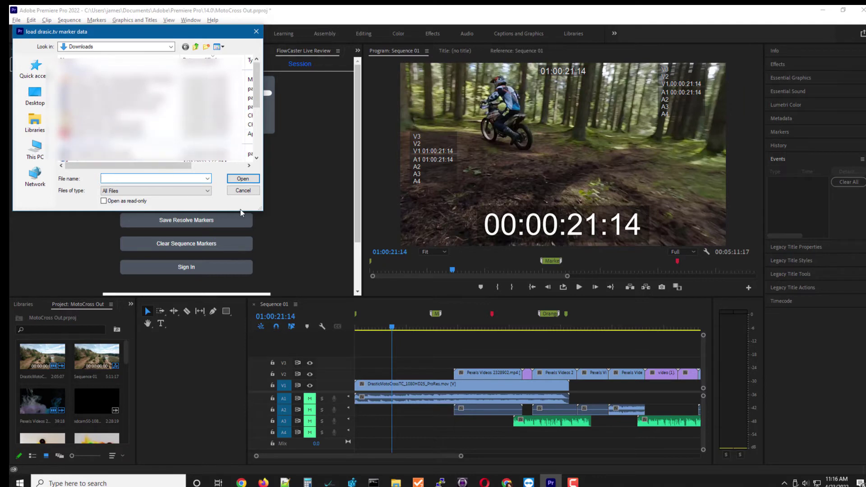
left_click(243, 190)
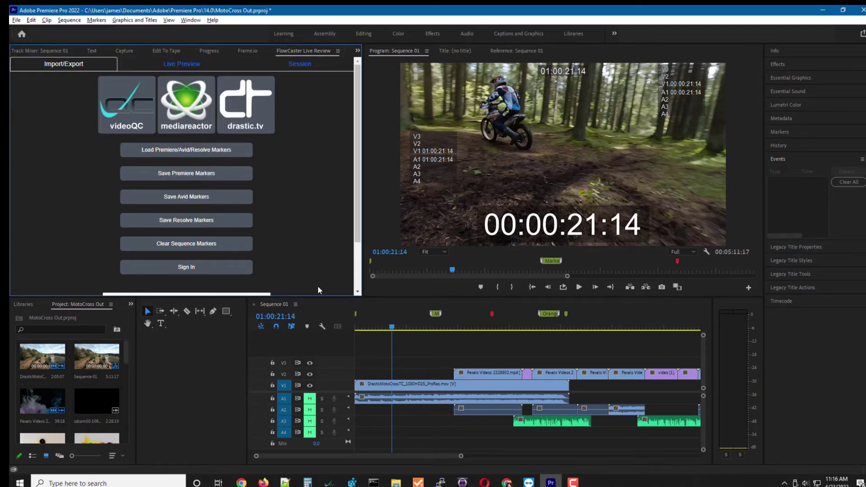
left_click(163, 66)
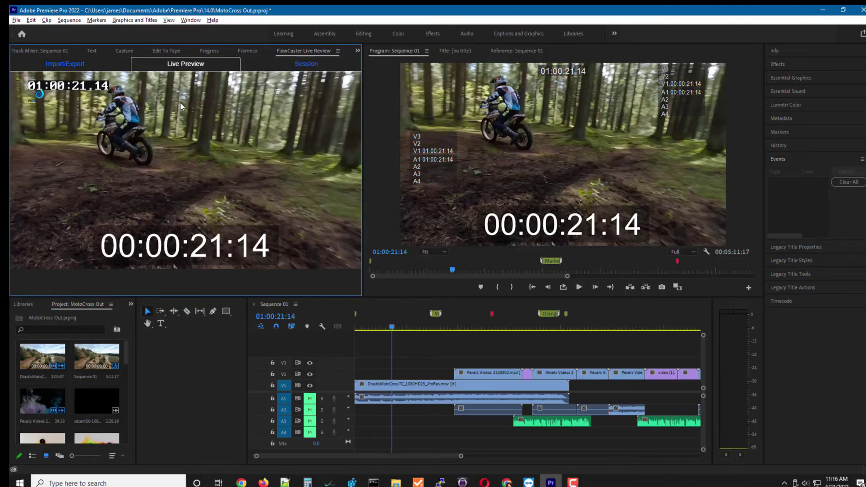
key("alt+Tab")
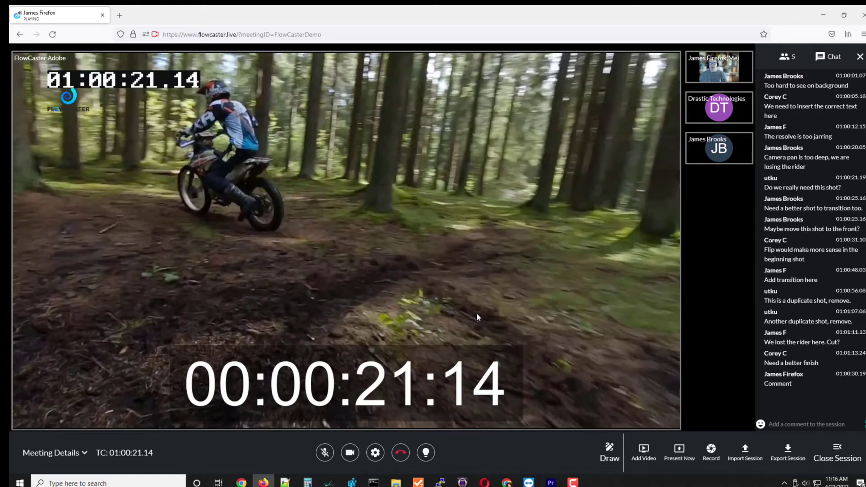
Step: Review the Import Session source options, then close the Import from popup
left_click(746, 451)
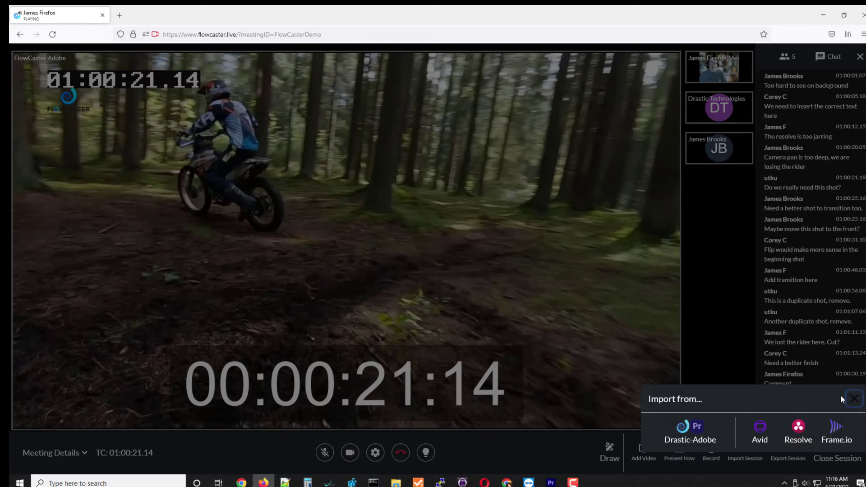
left_click(855, 399)
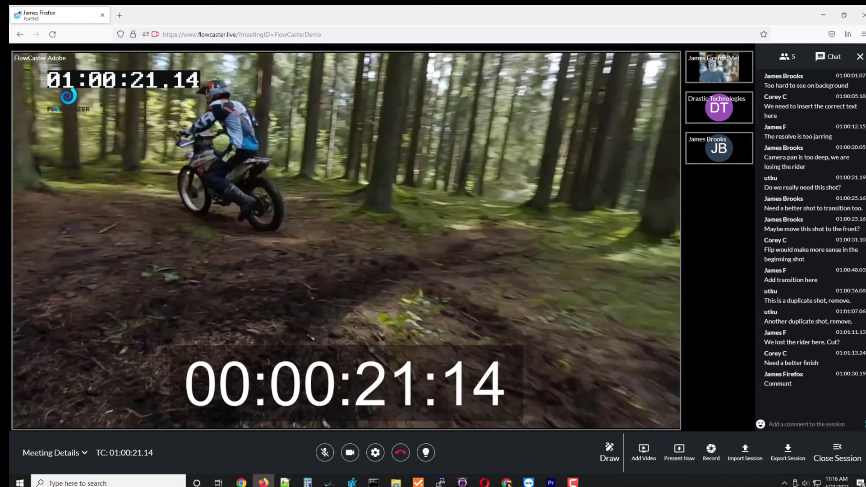
left_click(838, 457)
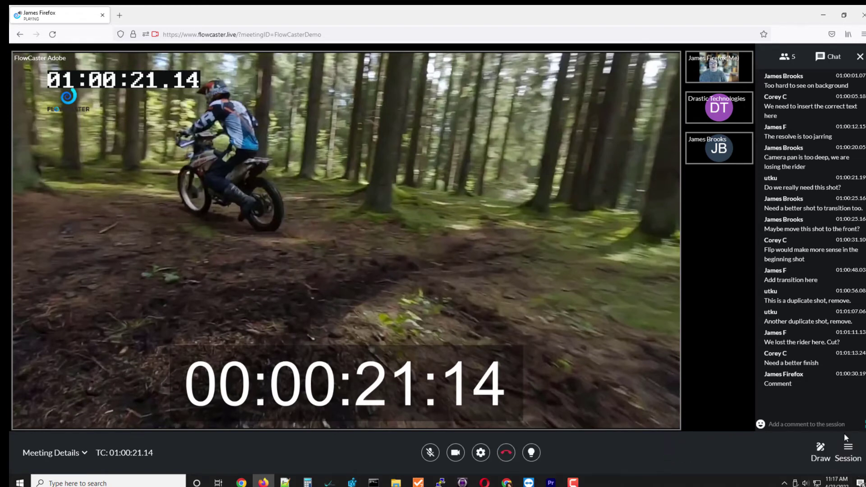